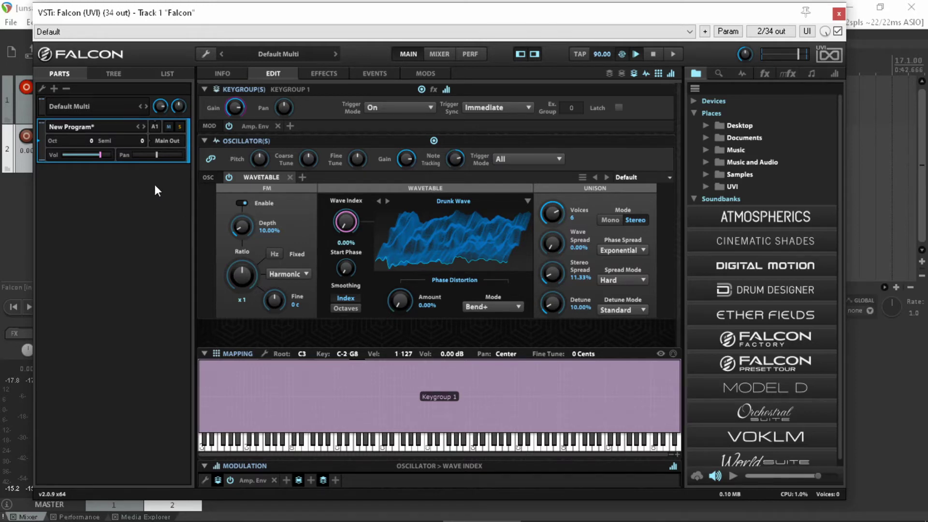
Step: Set New Program's MIDI channel from A1 to Omni so it shows A*
{"action": "left_click", "coordinate": [154, 127]}
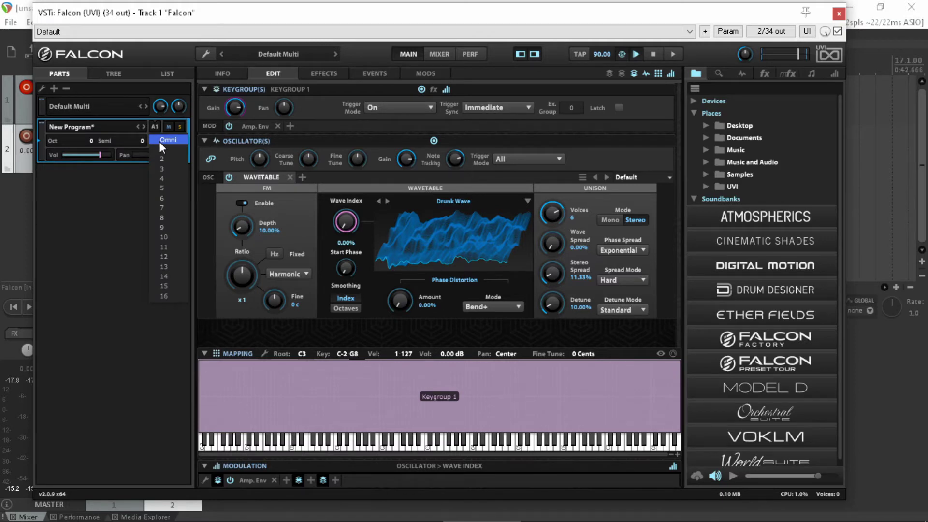
{"action": "left_click", "coordinate": [160, 143]}
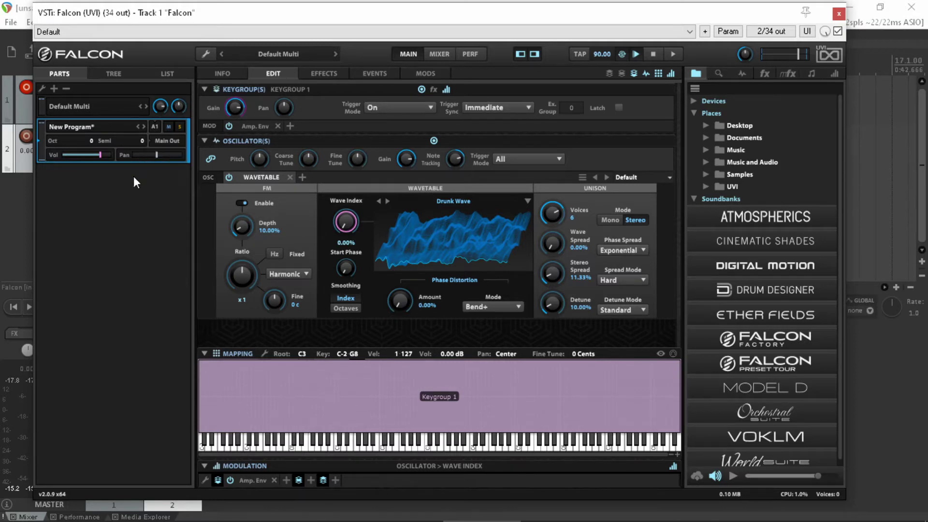
{"action": "left_click", "coordinate": [153, 125]}
{"action": "left_click", "coordinate": [164, 140]}
Step: Add the Factory MPE script processor (MPE.lua) to New Program's Events page
{"action": "left_click", "coordinate": [373, 73]}
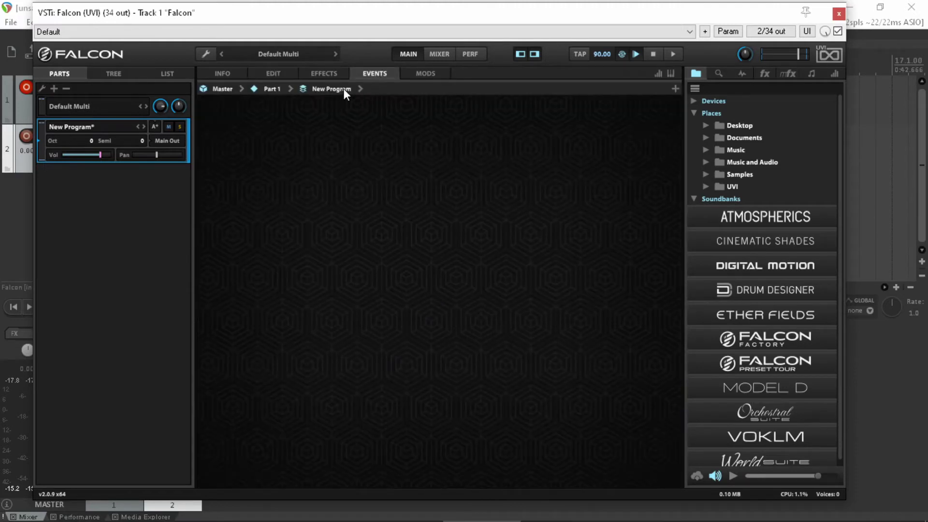
{"action": "left_click", "coordinate": [675, 89]}
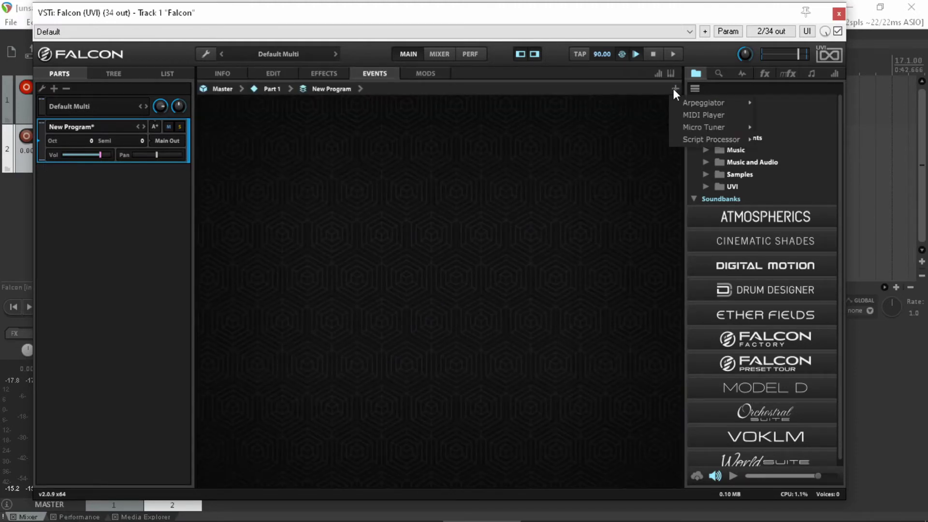
{"action": "mouse_move", "coordinate": [695, 139]}
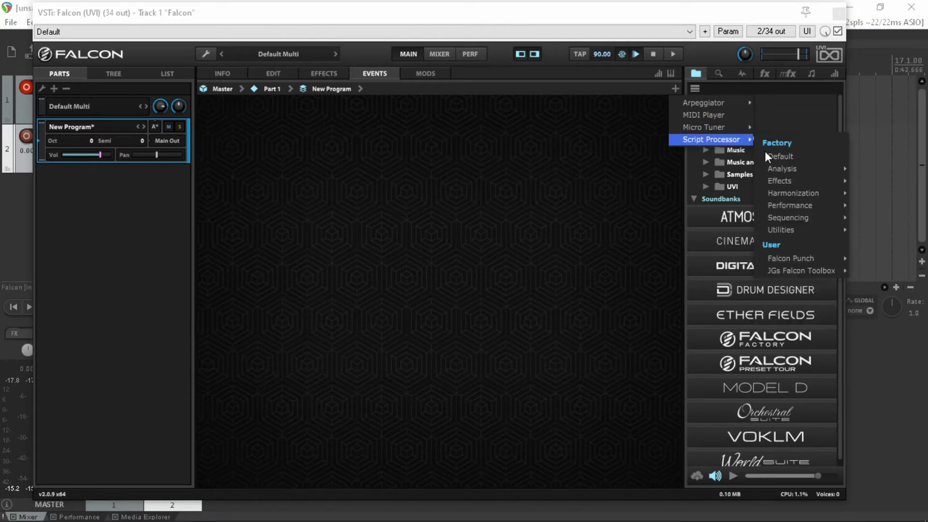
{"action": "mouse_move", "coordinate": [801, 230]}
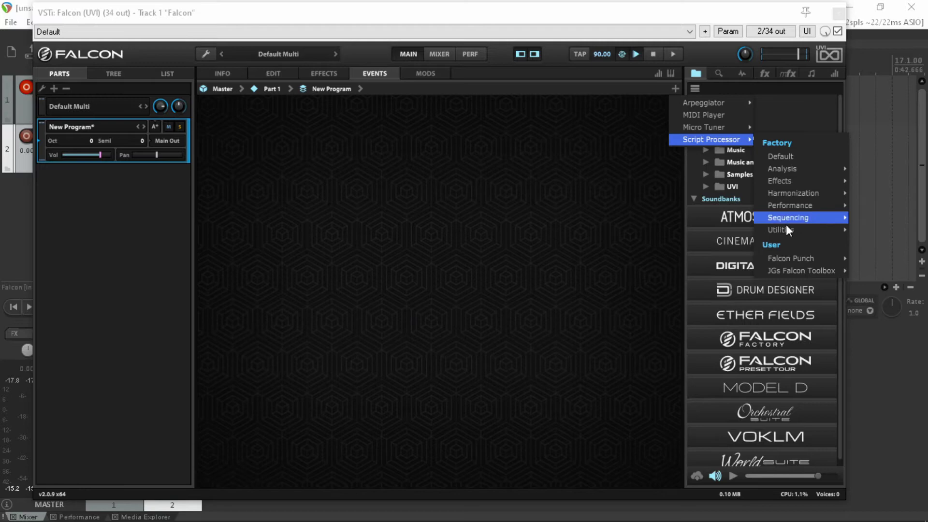
{"action": "left_click", "coordinate": [697, 305]}
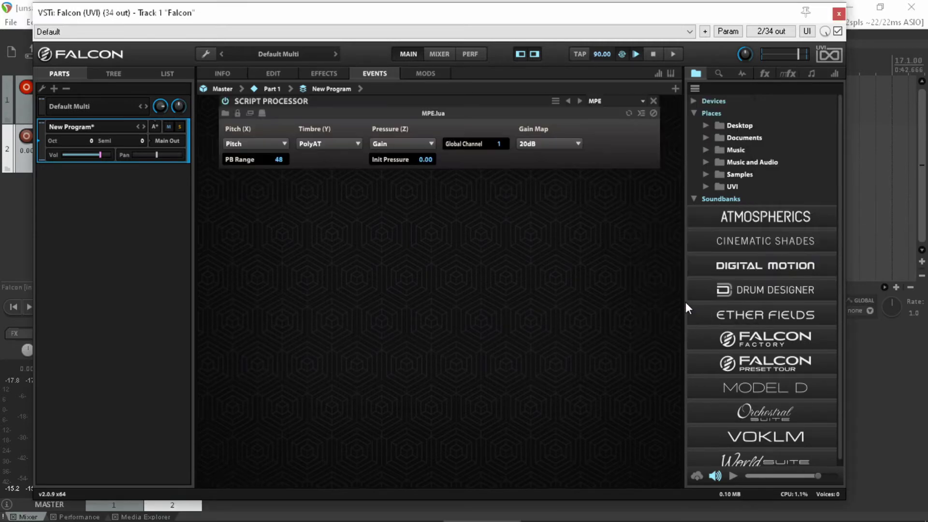
Step: In the MPE script, route Timbre (Y) to Mod 1 rel (Bi) and Pressure (Z) to PolyAT
{"action": "left_click", "coordinate": [338, 142]}
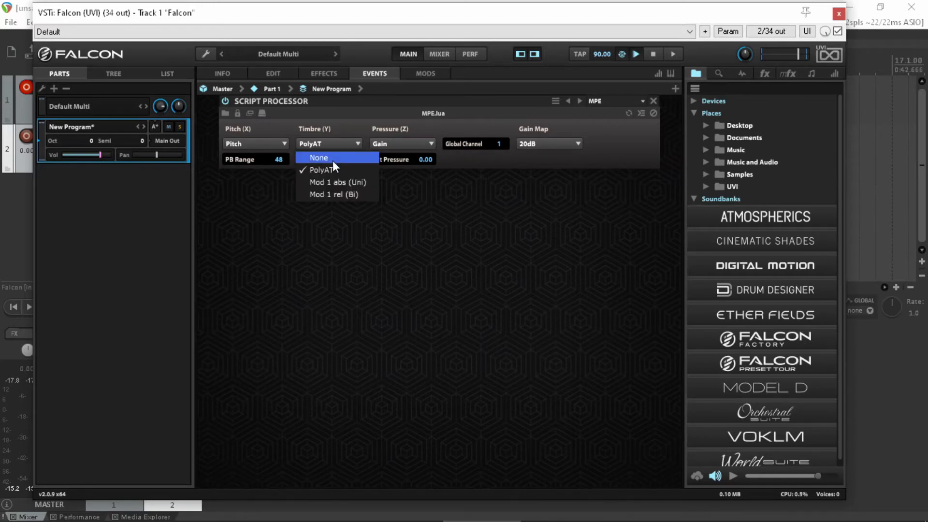
{"action": "left_click", "coordinate": [332, 195]}
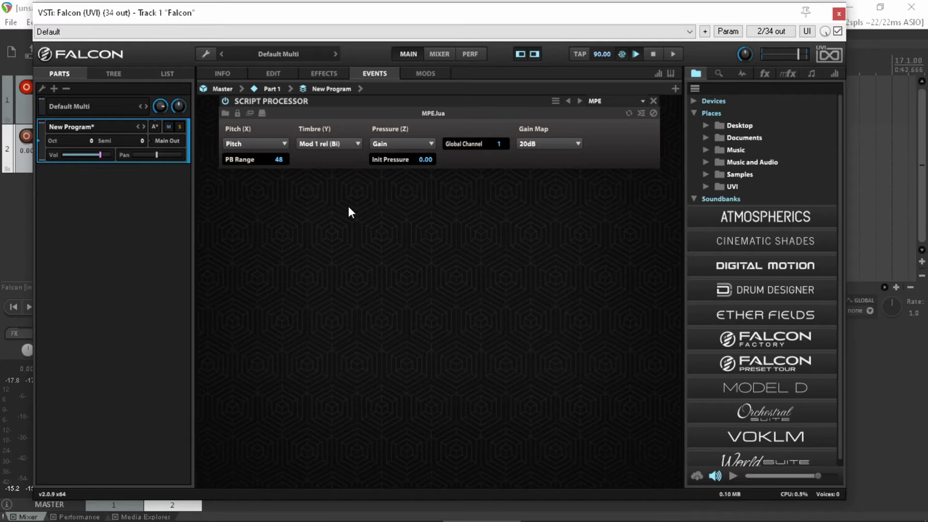
{"action": "left_click", "coordinate": [379, 143]}
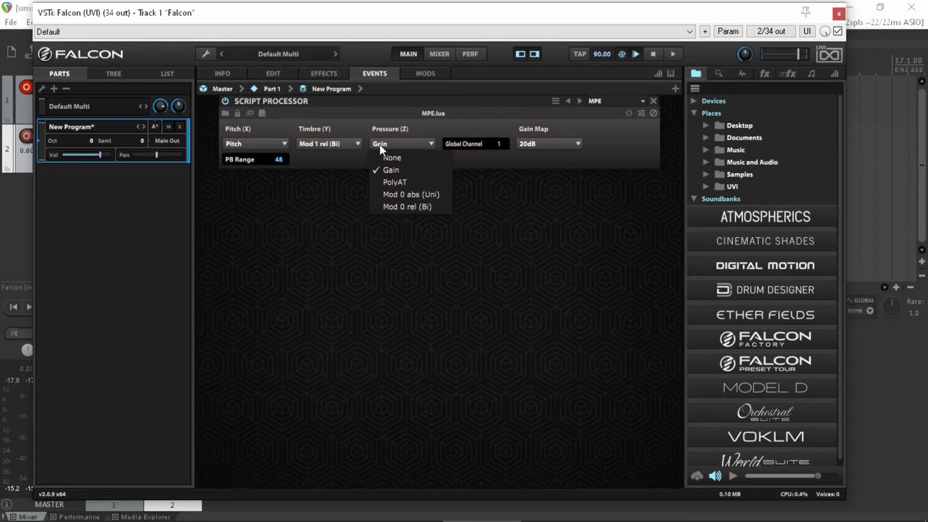
{"action": "left_click", "coordinate": [397, 182]}
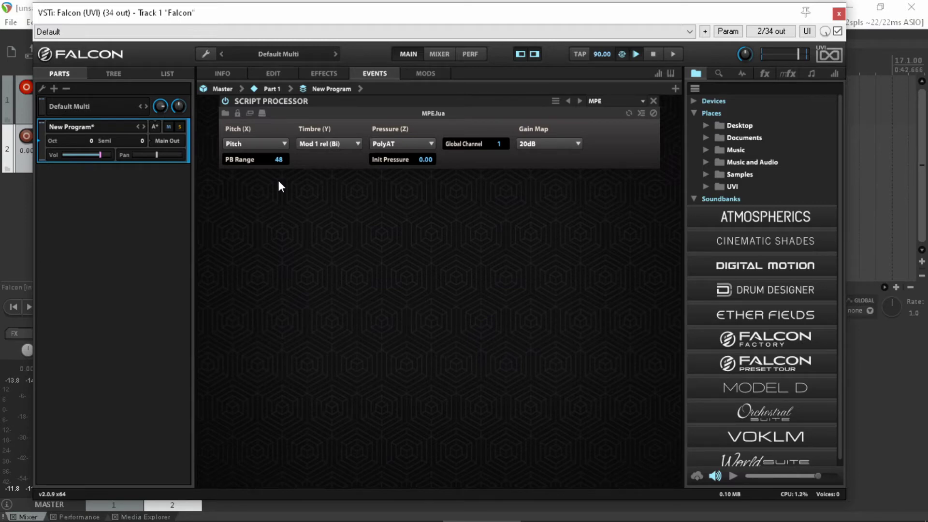
Step: Change PB Range from 48 to 12, keeping Pitch (X) on Pitch and Pressure (Z) on PolyAT
{"action": "left_click", "coordinate": [267, 143]}
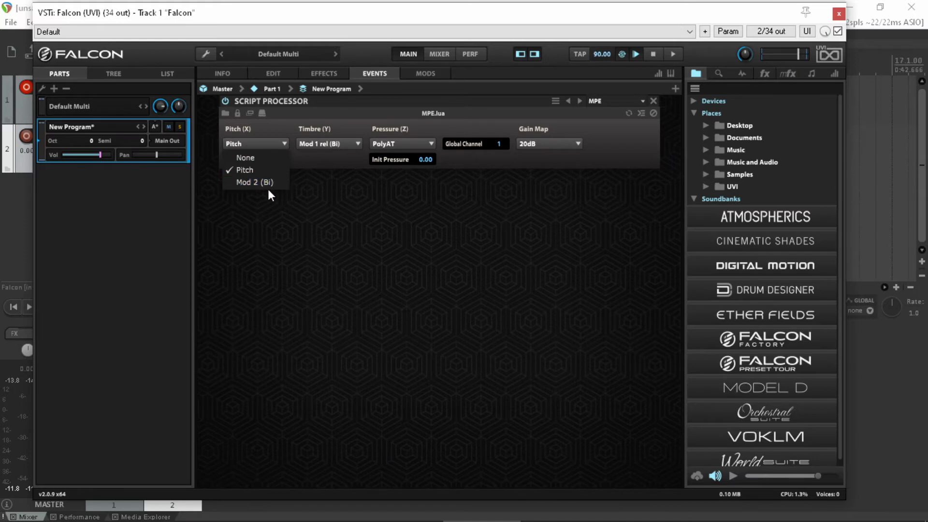
{"action": "left_click", "coordinate": [292, 205]}
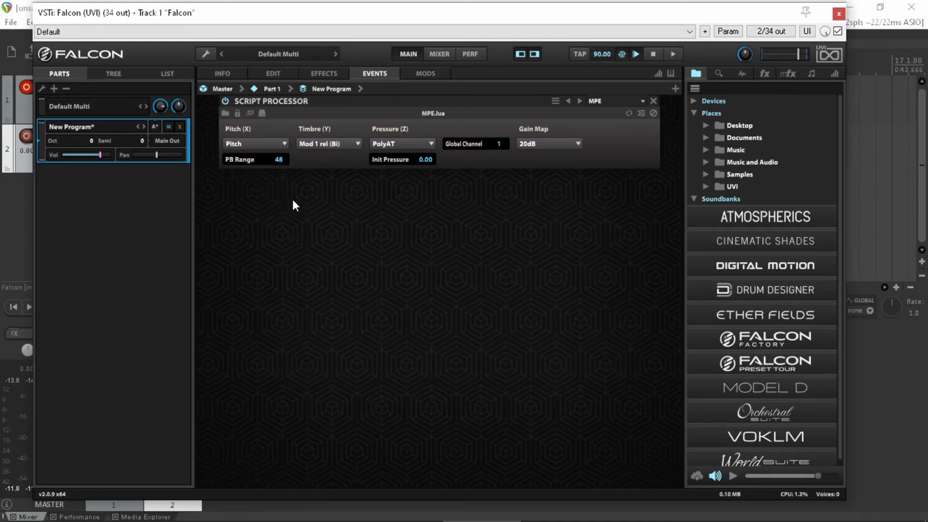
{"action": "double_click", "coordinate": [278, 159]}
{"action": "type", "text": "12"}
{"action": "key", "text": "Return"}
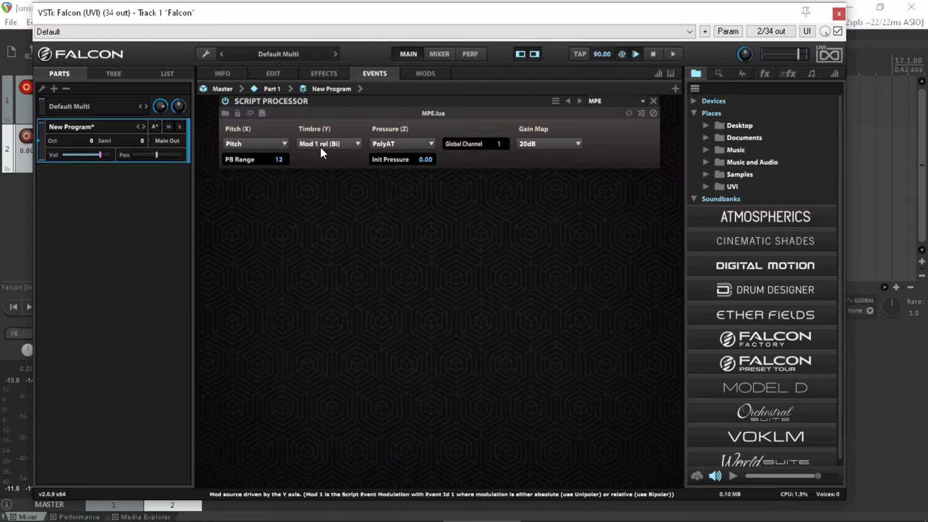
{"action": "left_click", "coordinate": [386, 144]}
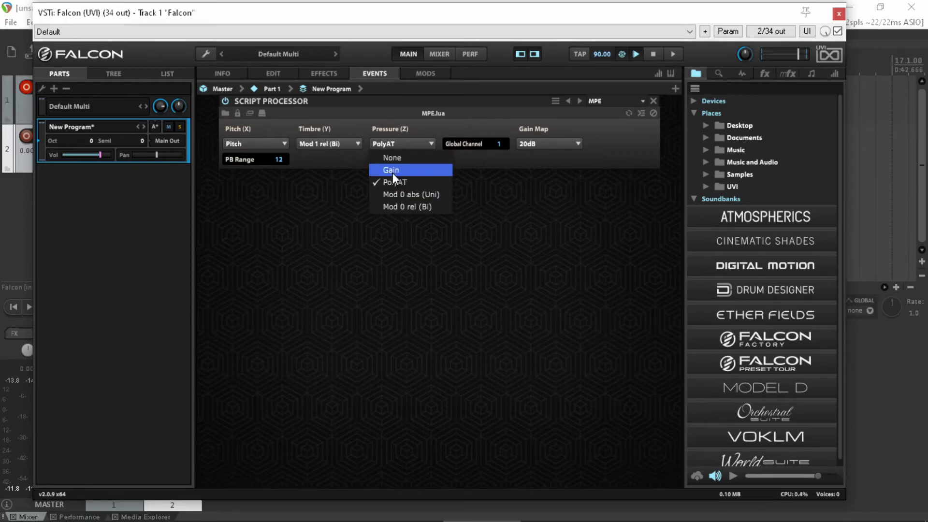
{"action": "left_click", "coordinate": [475, 211]}
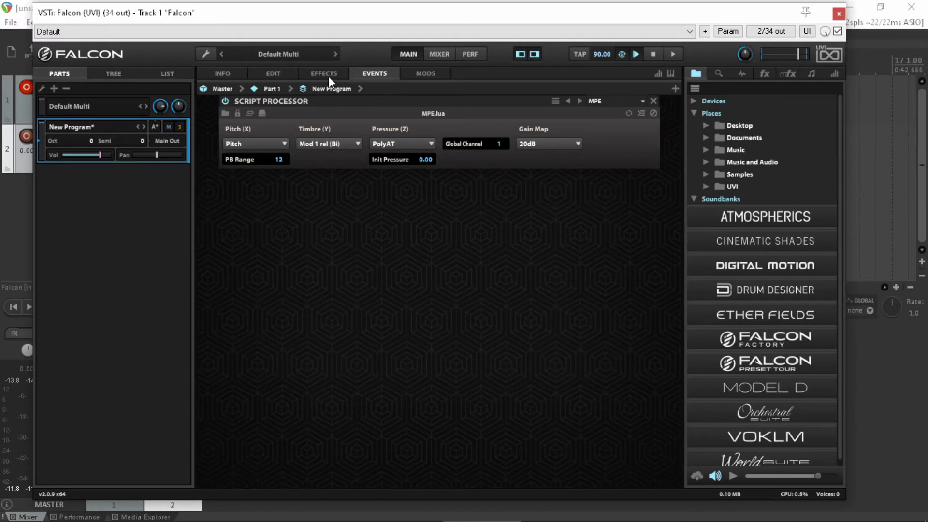
Step: Return to the Edit page and nudge the Drunk Wave's Wave Index slightly higher
{"action": "left_click", "coordinate": [273, 73]}
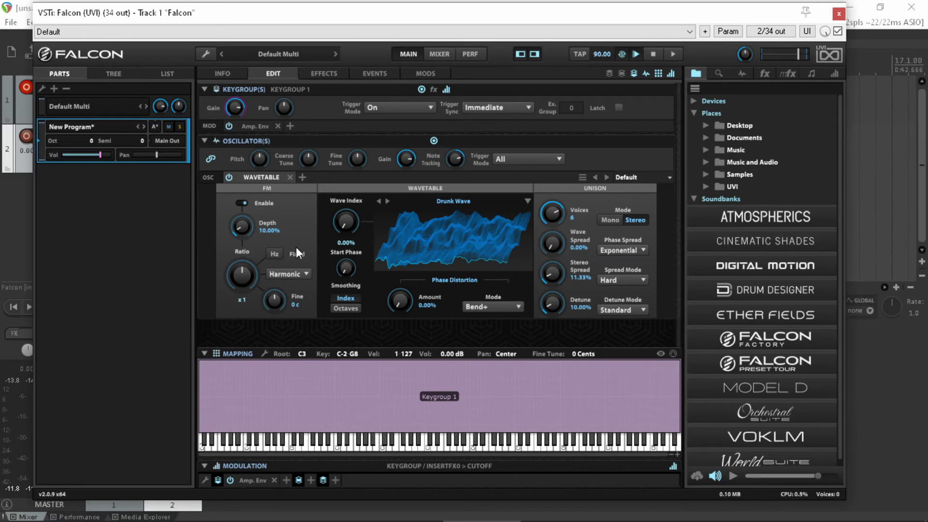
{"action": "left_click", "coordinate": [340, 227]}
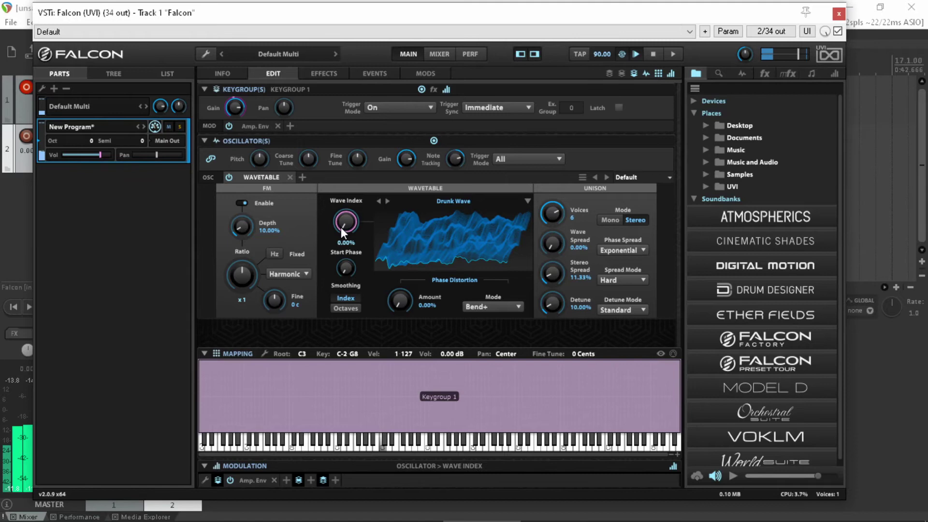
{"action": "left_click_drag", "start_coordinate": [340, 227], "coordinate": [343, 210]}
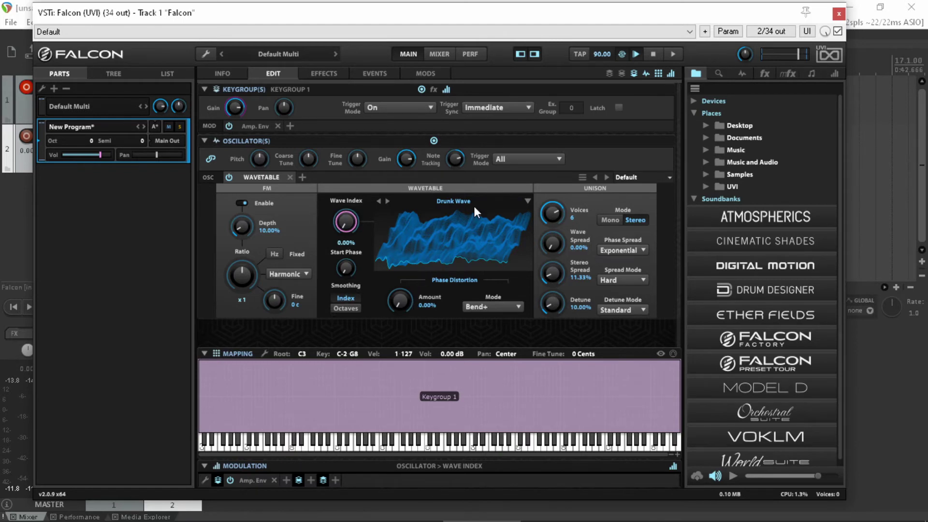
Step: Go back to the Events page and step up from Keygroup 1 to New Program's MPE script processor
{"action": "left_click", "coordinate": [384, 75]}
{"action": "left_click", "coordinate": [390, 89]}
{"action": "left_click", "coordinate": [333, 88]}
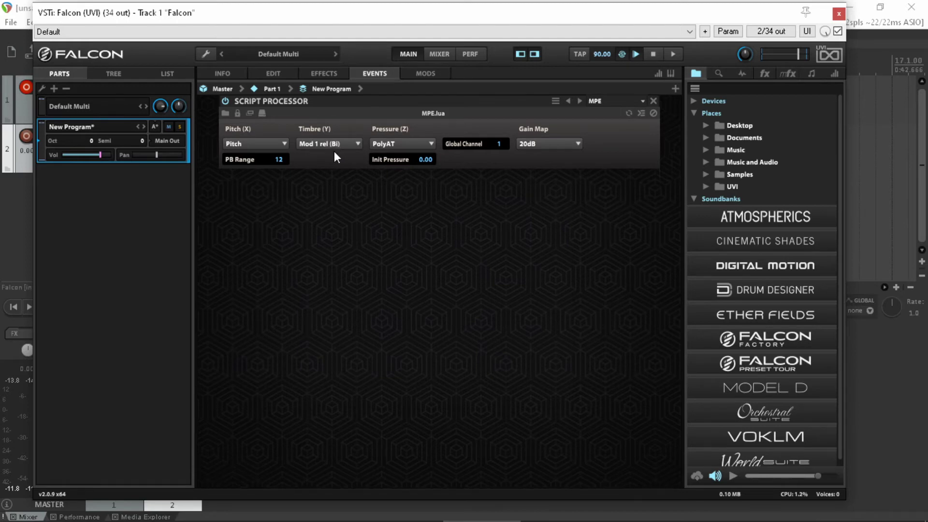
Step: Raise Wave Index to about 32% and give it a new layer-level Script Event Modulation
{"action": "left_click", "coordinate": [281, 72]}
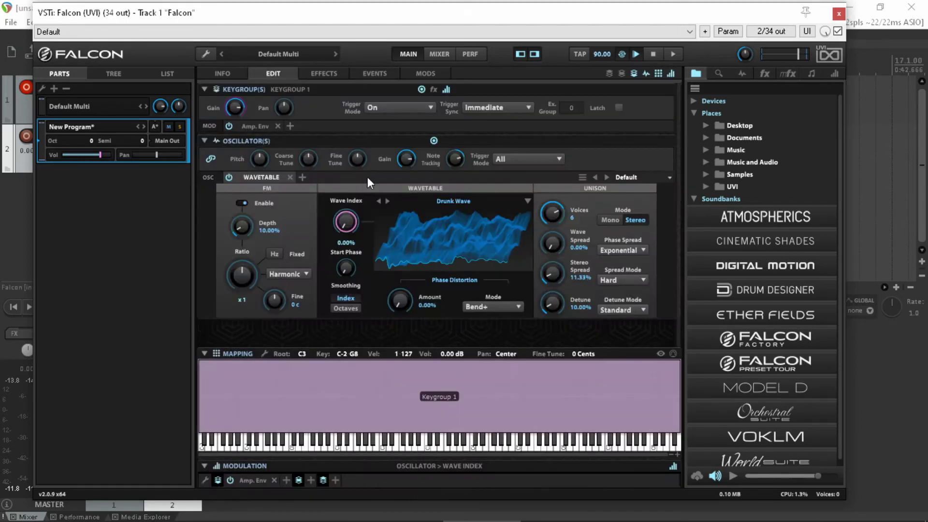
{"action": "left_click_drag", "start_coordinate": [350, 222], "coordinate": [334, 177]}
{"action": "right_click", "coordinate": [348, 222]}
{"action": "mouse_move", "coordinate": [359, 226]}
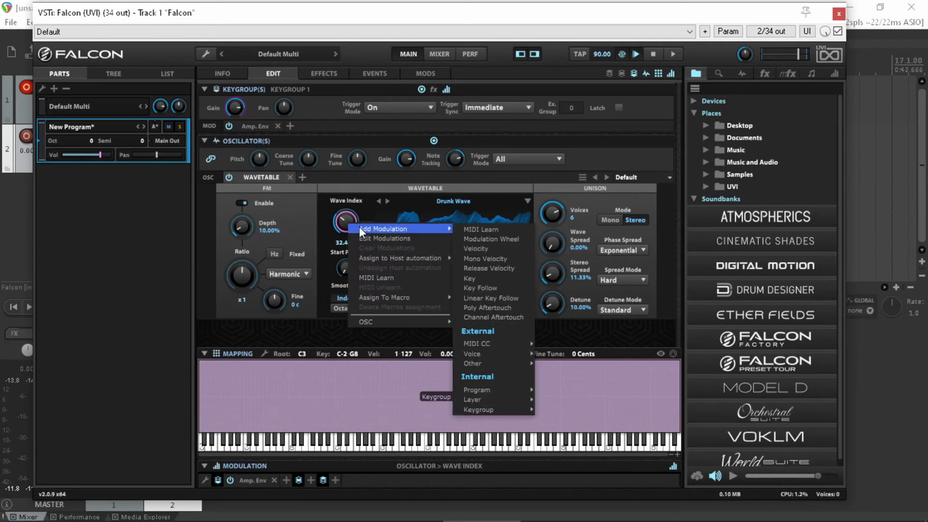
{"action": "mouse_move", "coordinate": [513, 398]}
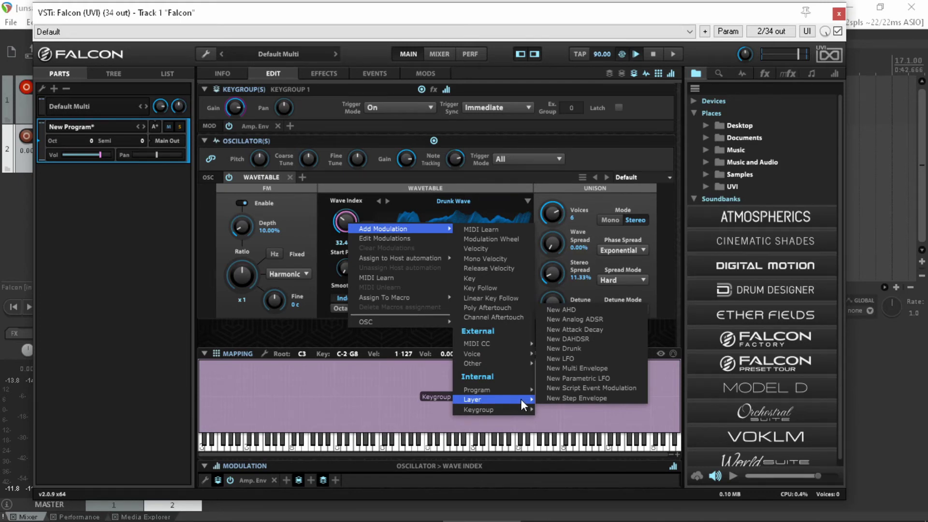
{"action": "left_click", "coordinate": [561, 388]}
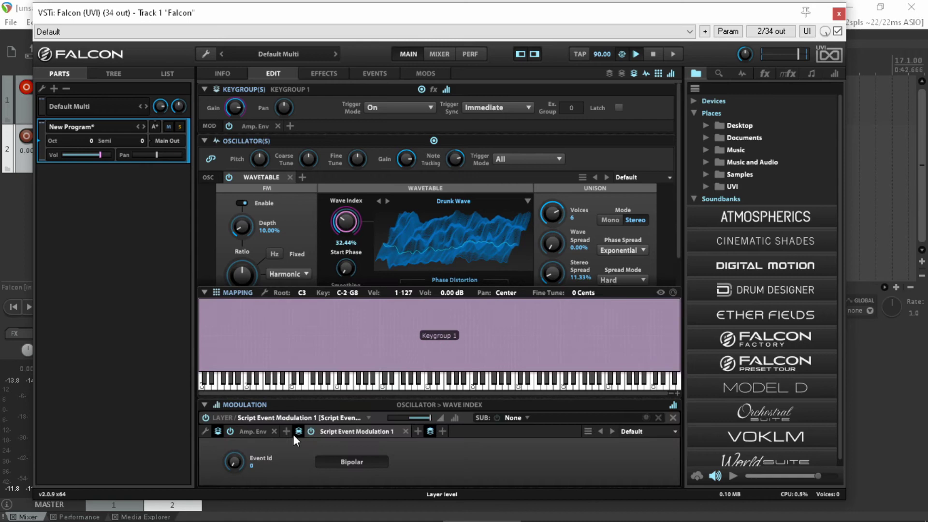
Step: Rename the script event modulator 'Wave Index MPE Y', leaving its Event Id at 0
{"action": "double_click", "coordinate": [348, 430]}
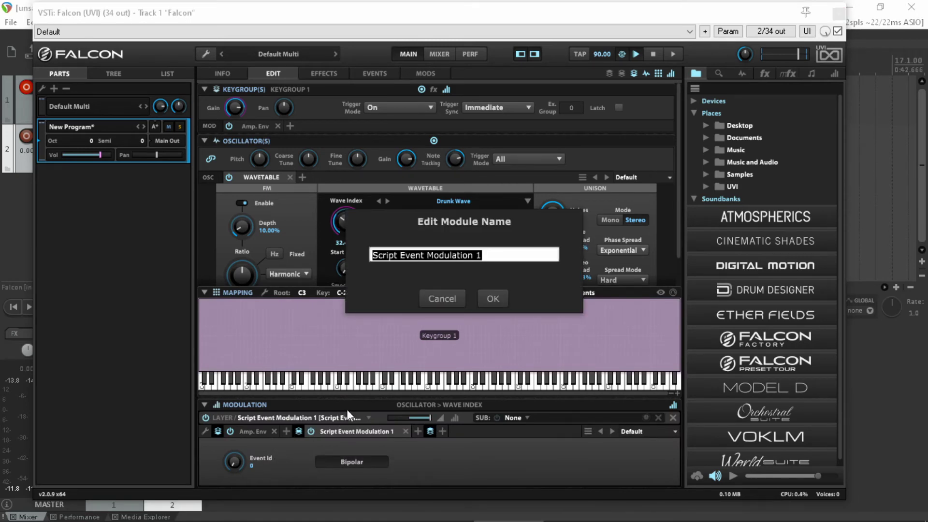
{"action": "type", "text": "Wave 1"}
{"action": "type", "text": "nde"}
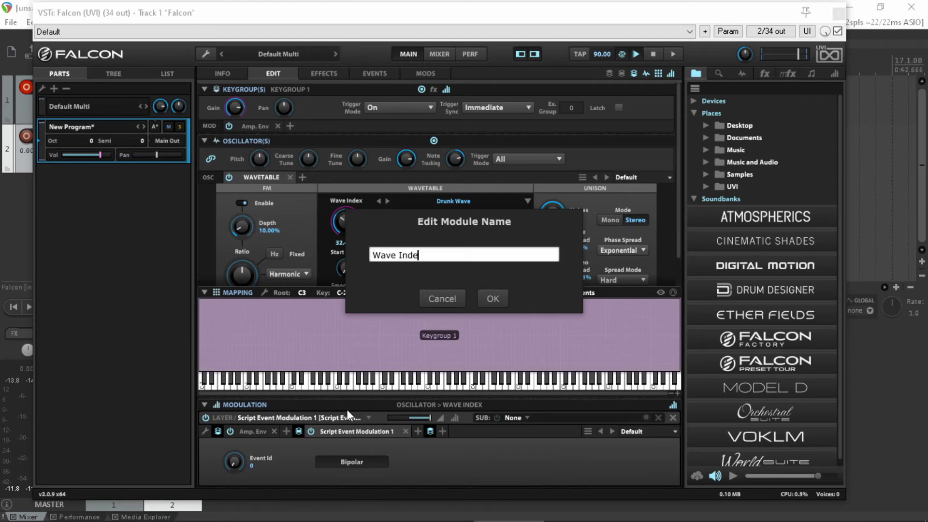
{"action": "type", "text": "x MPE Y"}
{"action": "key", "text": "Return"}
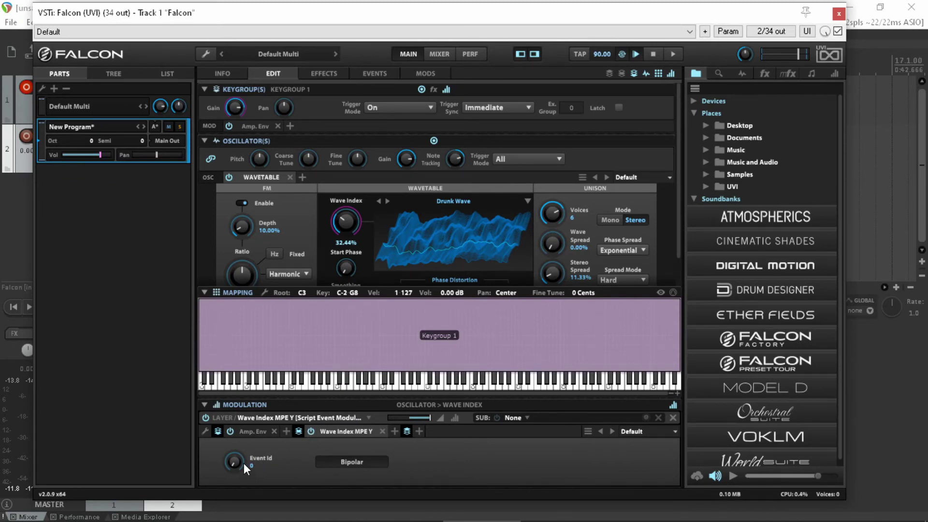
{"action": "left_click_drag", "start_coordinate": [236, 463], "coordinate": [215, 340]}
{"action": "left_click_drag", "start_coordinate": [219, 286], "coordinate": [210, 477]}
{"action": "left_click", "coordinate": [374, 74]}
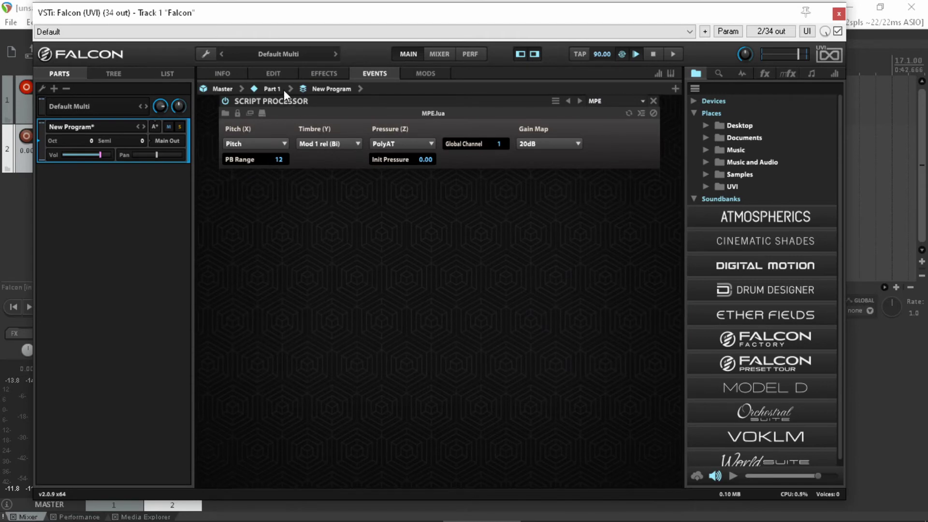
{"action": "left_click", "coordinate": [263, 143]}
{"action": "left_click", "coordinate": [398, 143]}
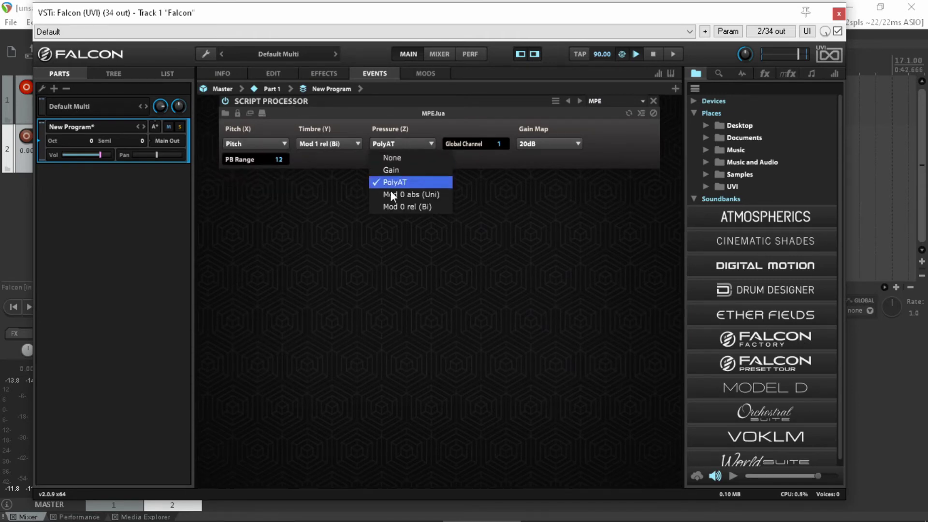
{"action": "left_click", "coordinate": [406, 268]}
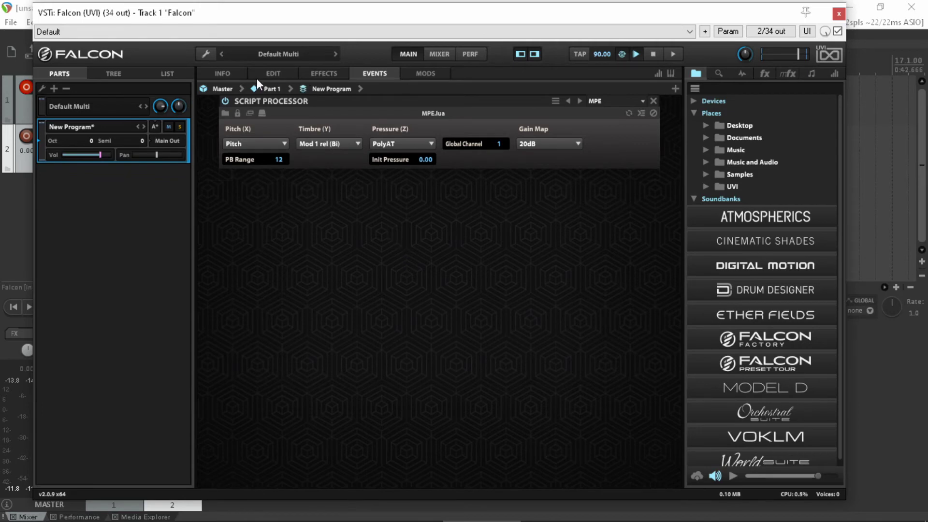
{"action": "left_click", "coordinate": [271, 74]}
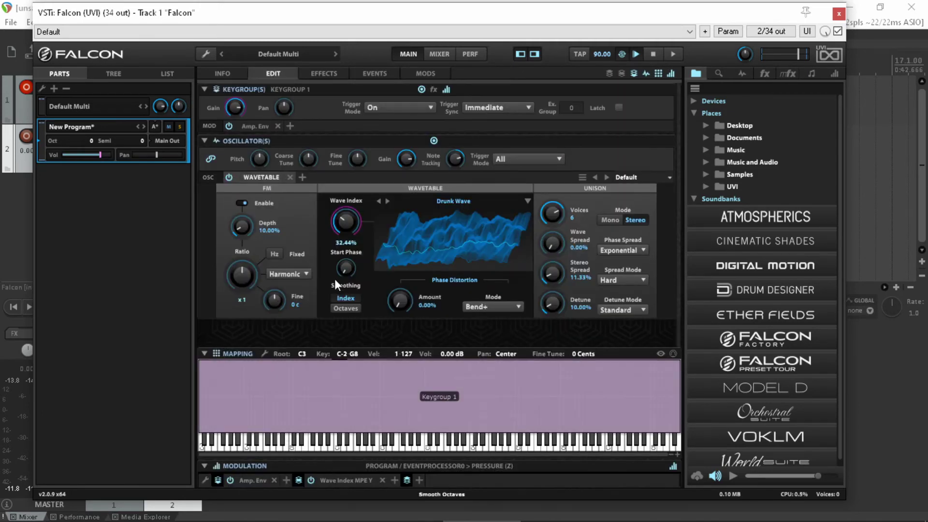
Step: Show the Wave Index MPE Y modulator's settings, with its Event Id set to 1
{"action": "left_click", "coordinate": [346, 480]}
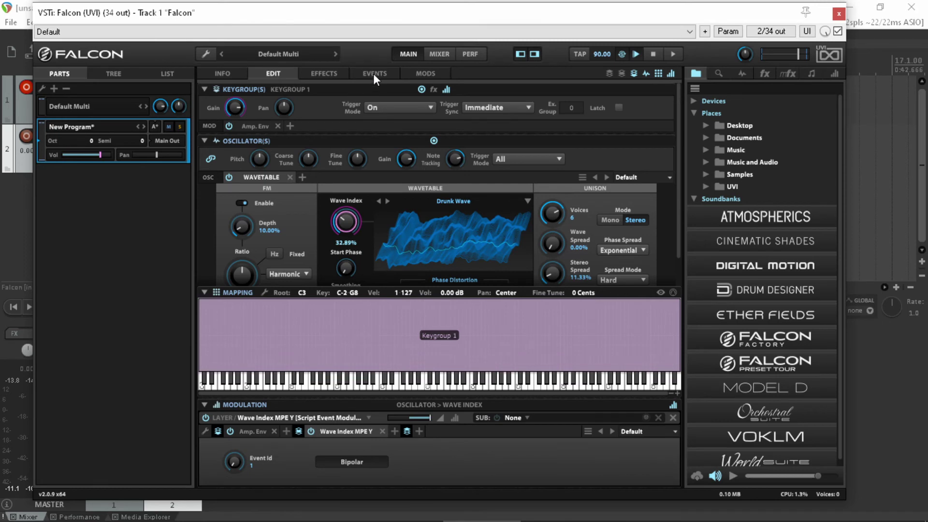
Step: Open Keygroup 1's effects and lower the Analog Filter cutoff from 124.0 Hz to 106.3 Hz (G#1)
{"action": "left_click", "coordinate": [320, 74]}
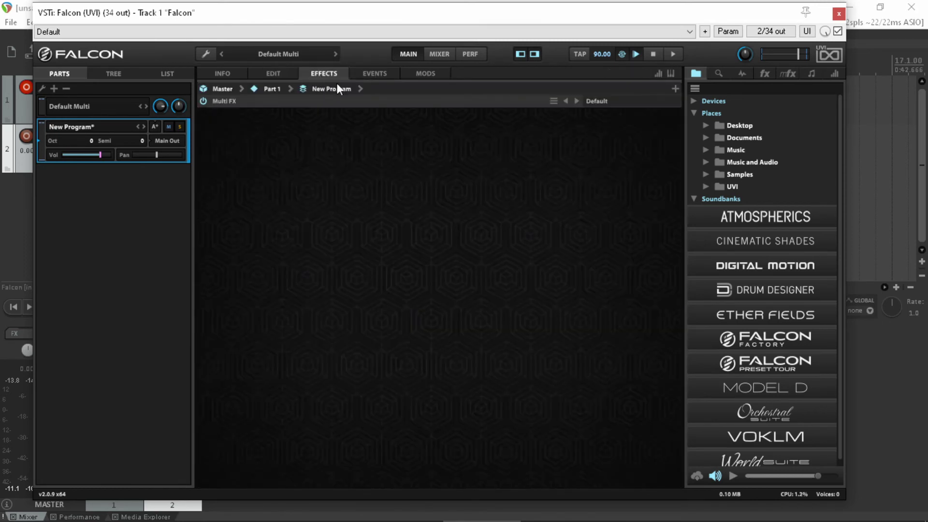
{"action": "left_click", "coordinate": [354, 91]}
{"action": "left_click", "coordinate": [377, 105]}
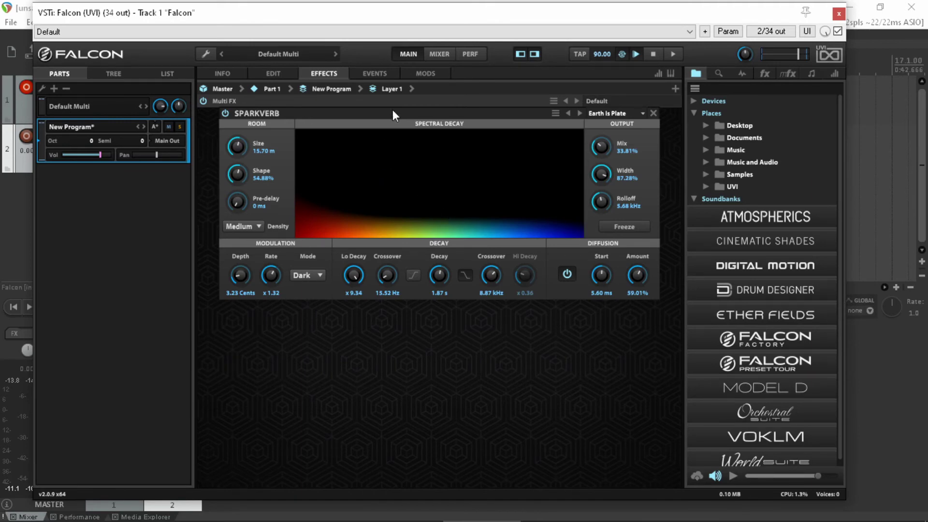
{"action": "left_click", "coordinate": [410, 90]}
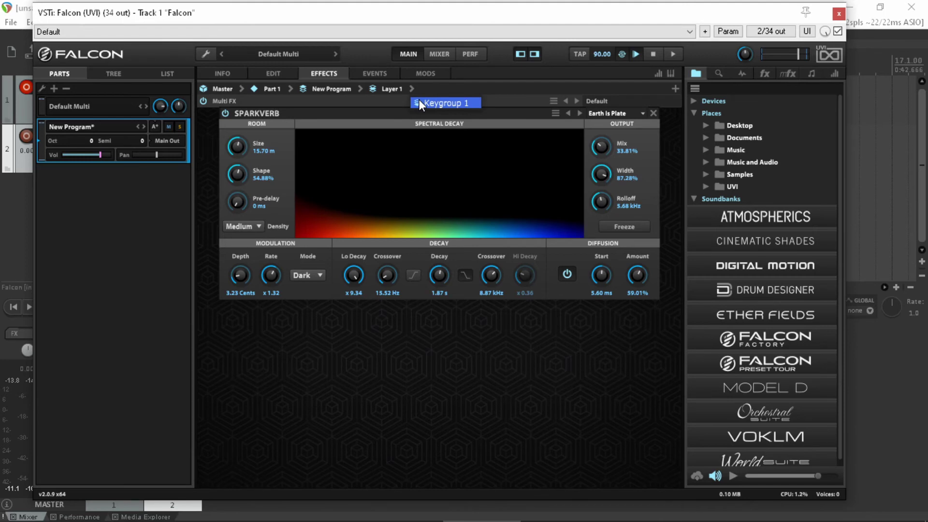
{"action": "left_click", "coordinate": [419, 103]}
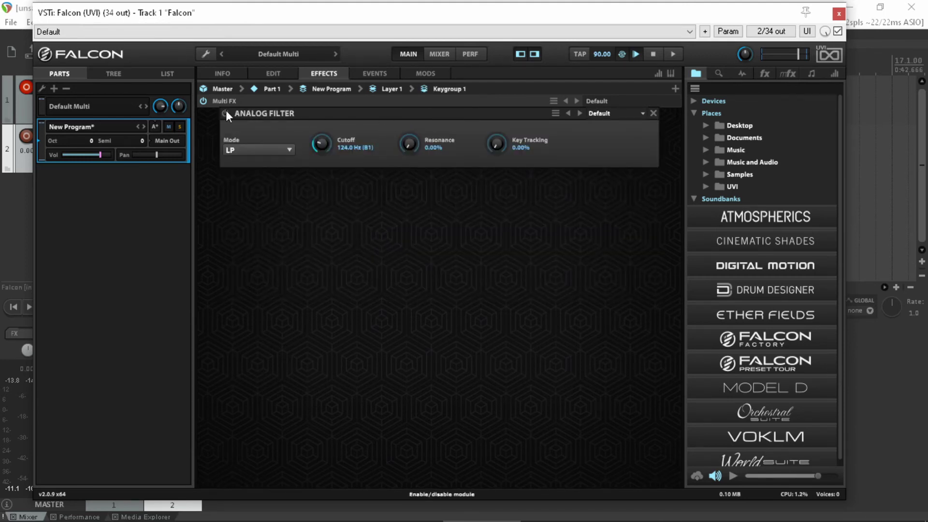
{"action": "left_click_drag", "start_coordinate": [318, 144], "coordinate": [321, 147]}
Step: Add Poly Aftertouch as a modulation source on Keygroup 1's Analog Filter cutoff knob
{"action": "right_click", "coordinate": [317, 143]}
{"action": "mouse_move", "coordinate": [332, 152]}
{"action": "mouse_move", "coordinate": [477, 320]}
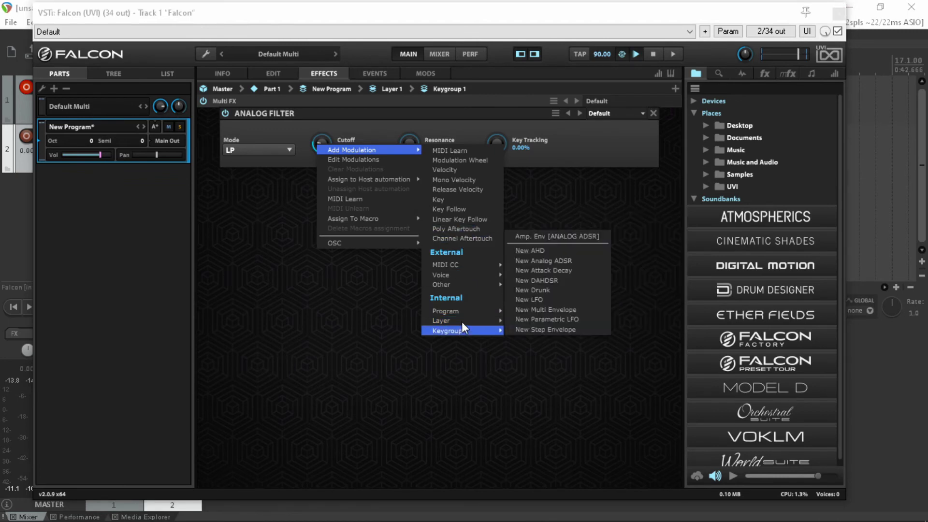
{"action": "mouse_move", "coordinate": [457, 265]}
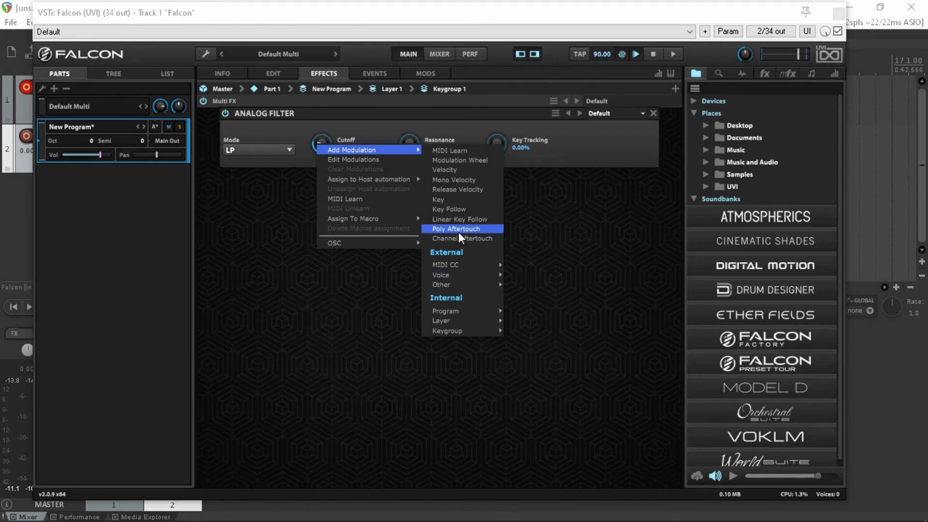
{"action": "left_click", "coordinate": [459, 231]}
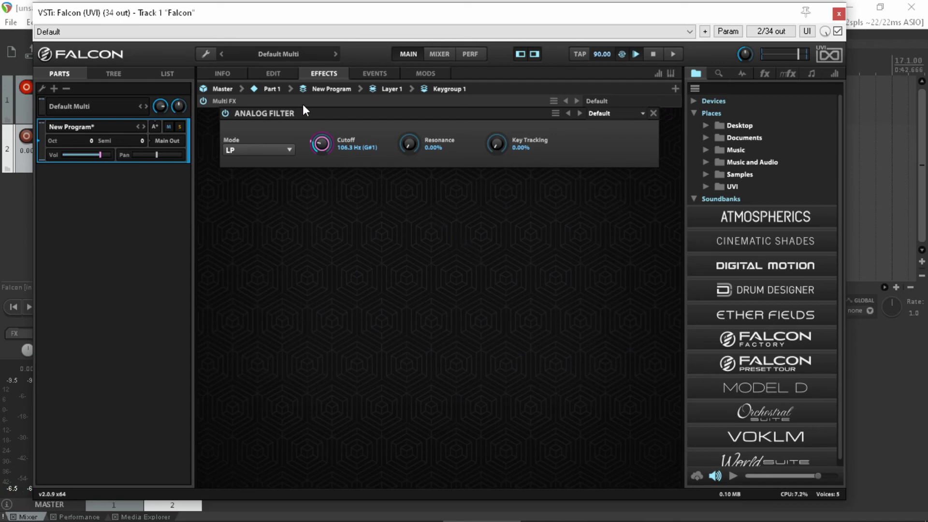
Step: Return to the Edit page to review the Poly Aftertouch modulation on the filter cutoff
{"action": "left_click", "coordinate": [271, 72]}
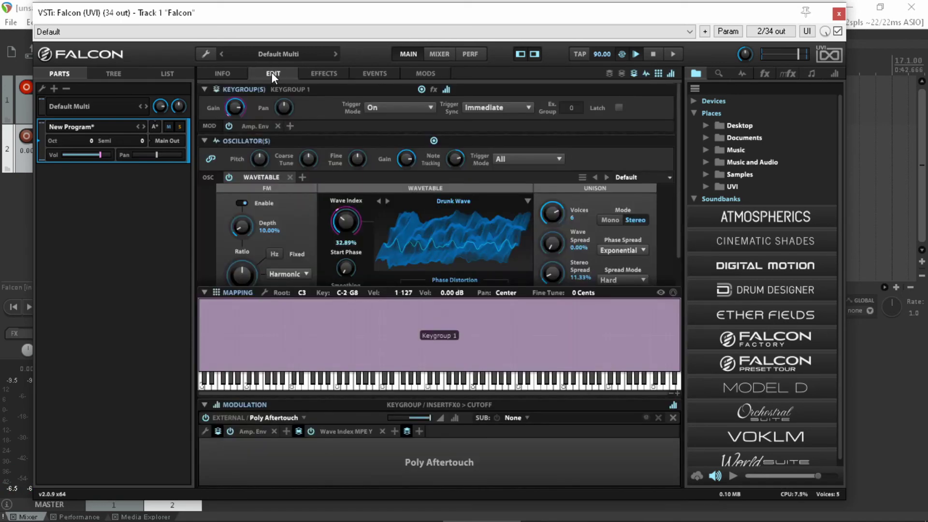